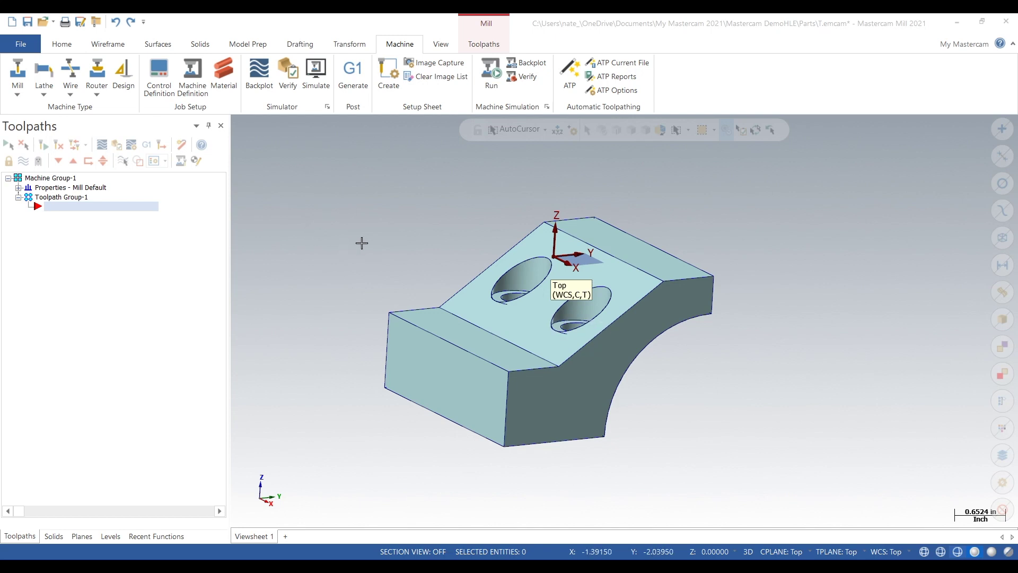
# - Start a Surface Finish Flowline toolpath using the angled face with the two holes as the drive surface
pyautogui.scroll(-2, 362, 243)
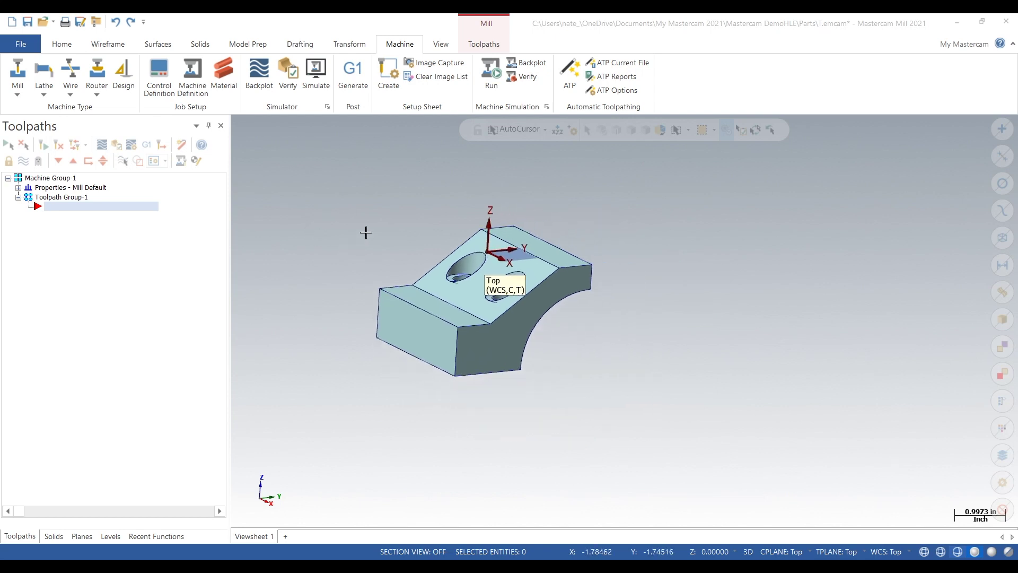
pyautogui.scroll(-1, 395, 199)
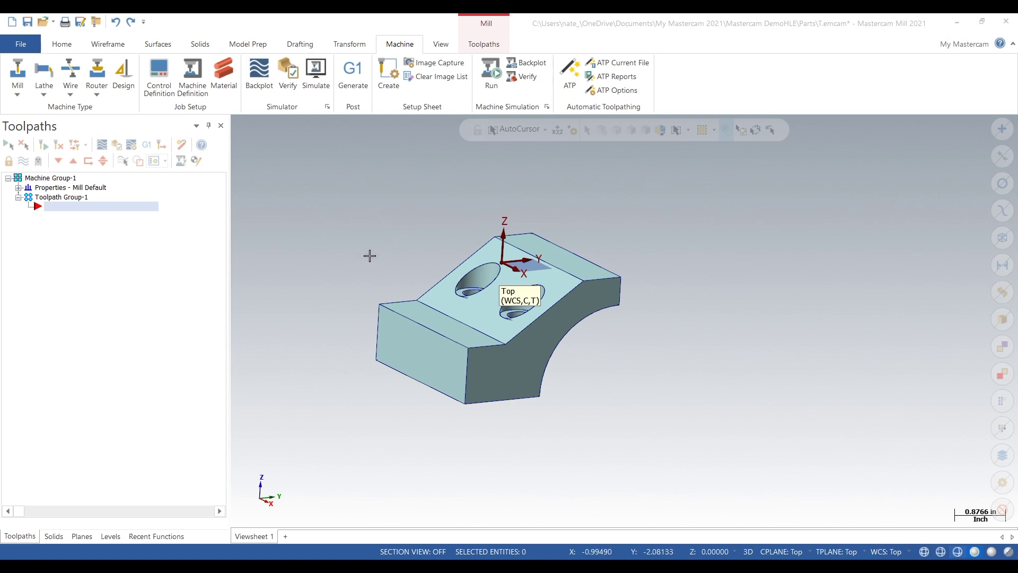
pyautogui.moveTo(370, 256); pyautogui.dragTo(416, 250, button='middle')
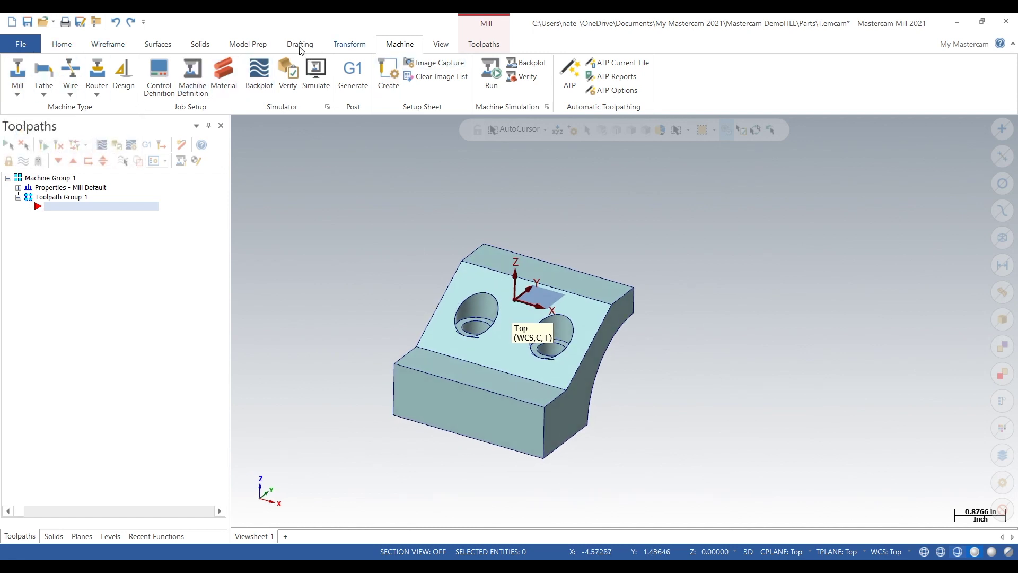
pyautogui.click(503, 49)
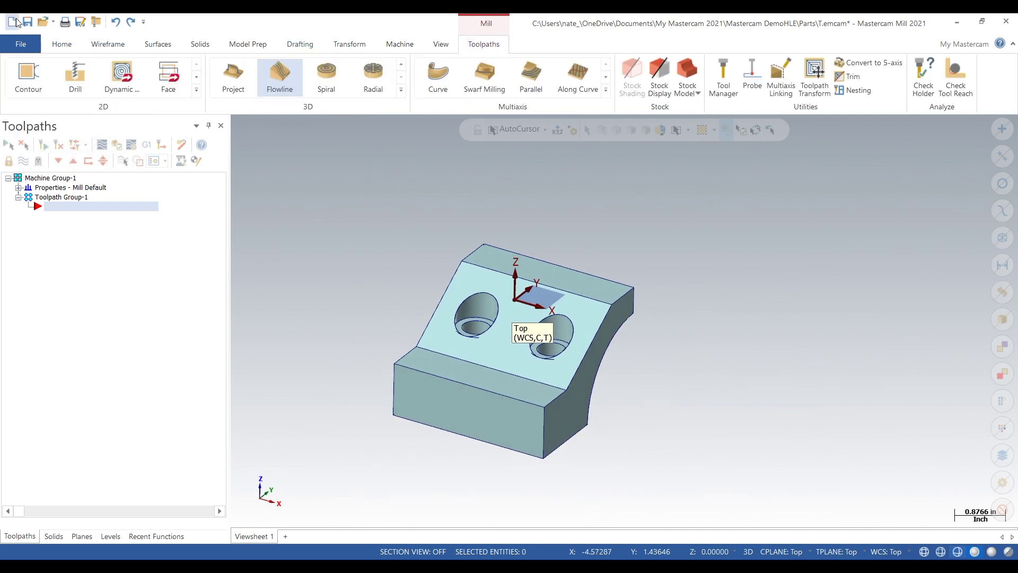
pyautogui.click(513, 359)
pyautogui.click(556, 156)
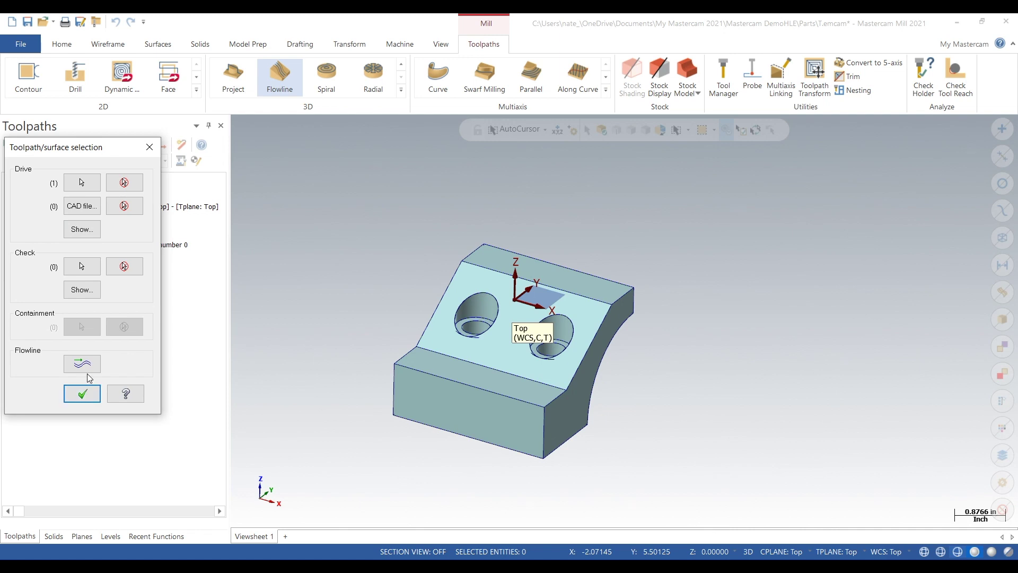
# - Flip the flowline cut direction so the passes run across the angled face along X, and accept the surface selection
pyautogui.click(83, 370)
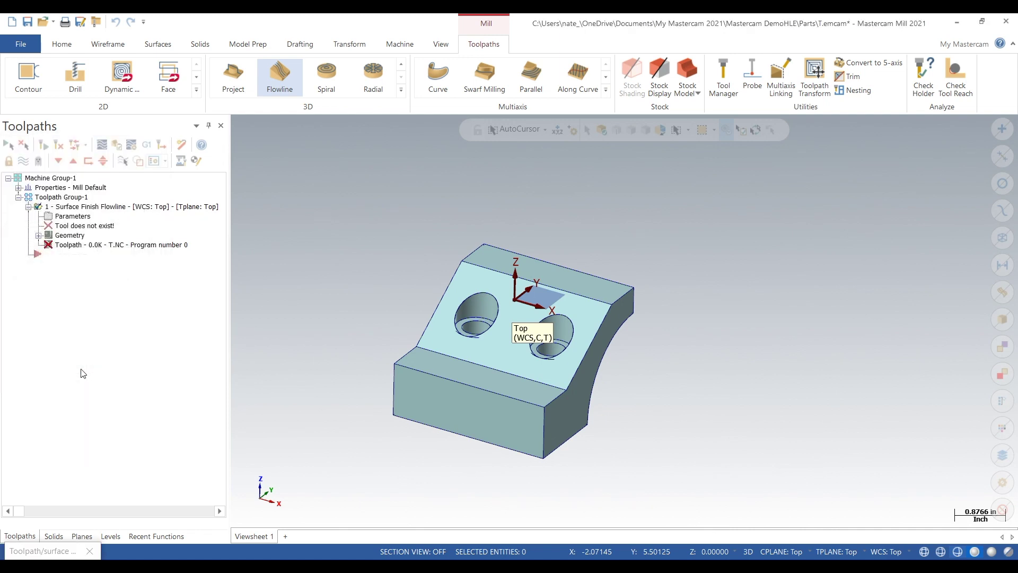
pyautogui.click(89, 212)
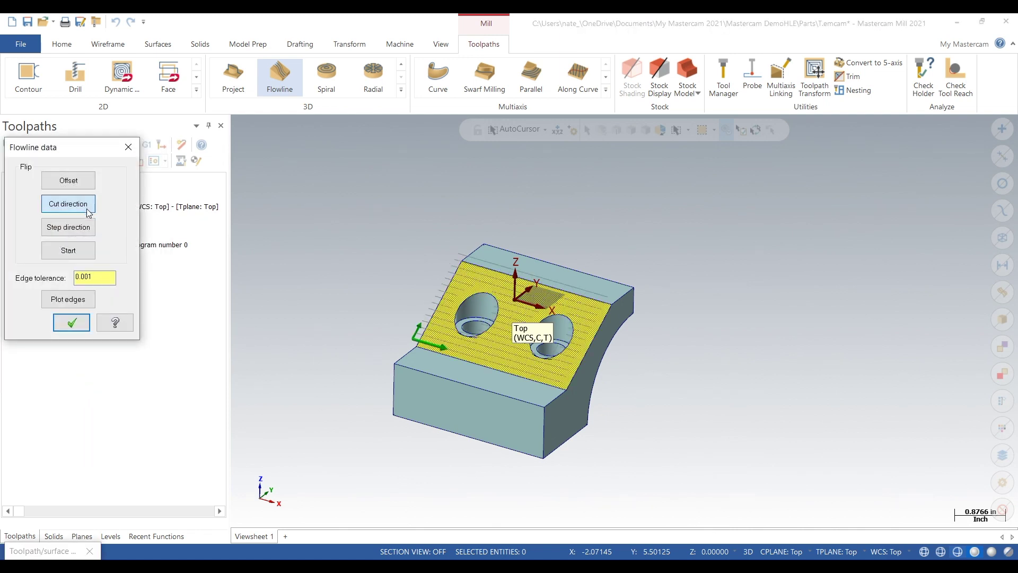
pyautogui.click(73, 323)
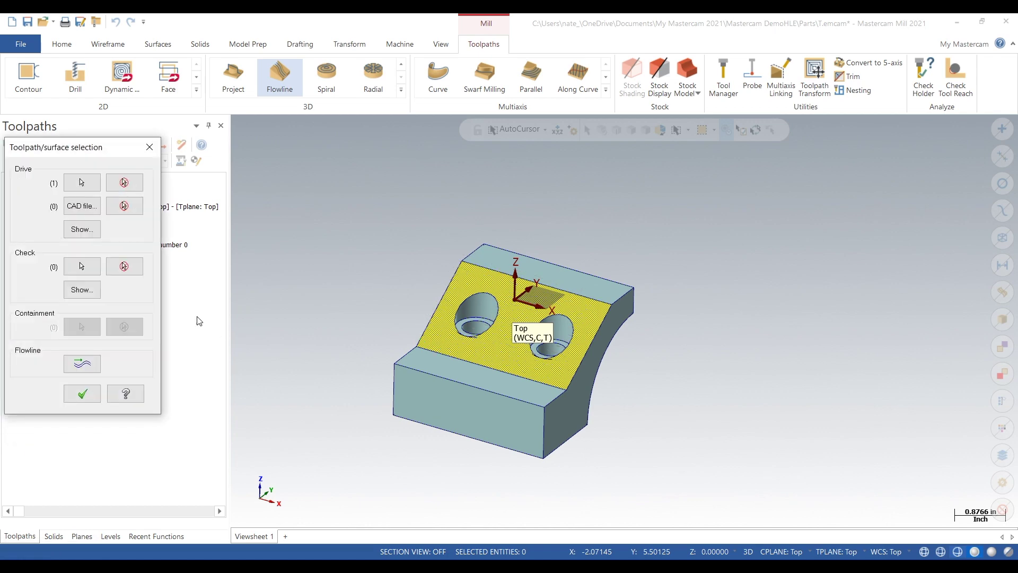
pyautogui.click(83, 395)
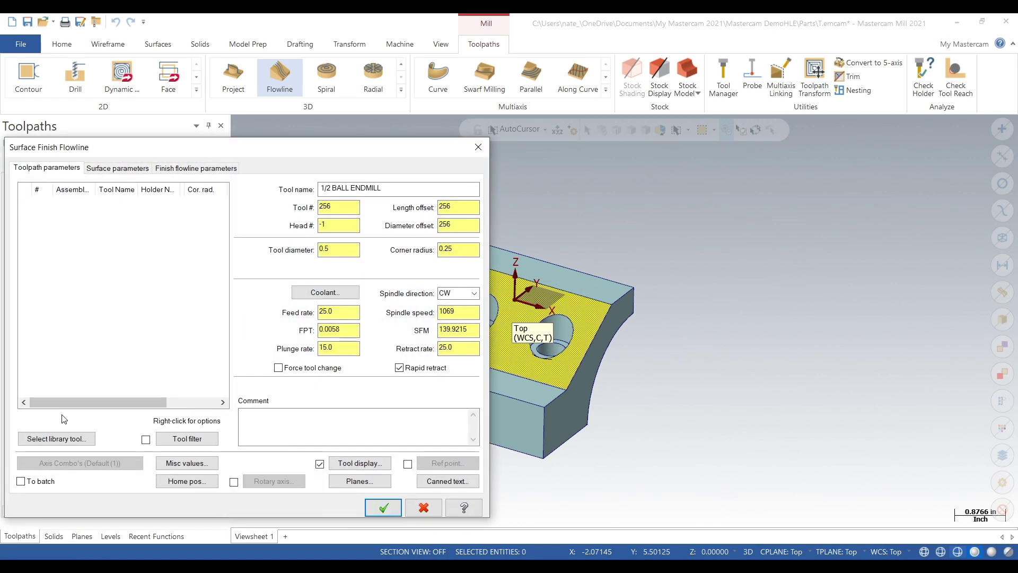
# - Filter the tool library to ball endmills and choose the 1/4 BALL ENDMILL for the toolpath
pyautogui.click(64, 439)
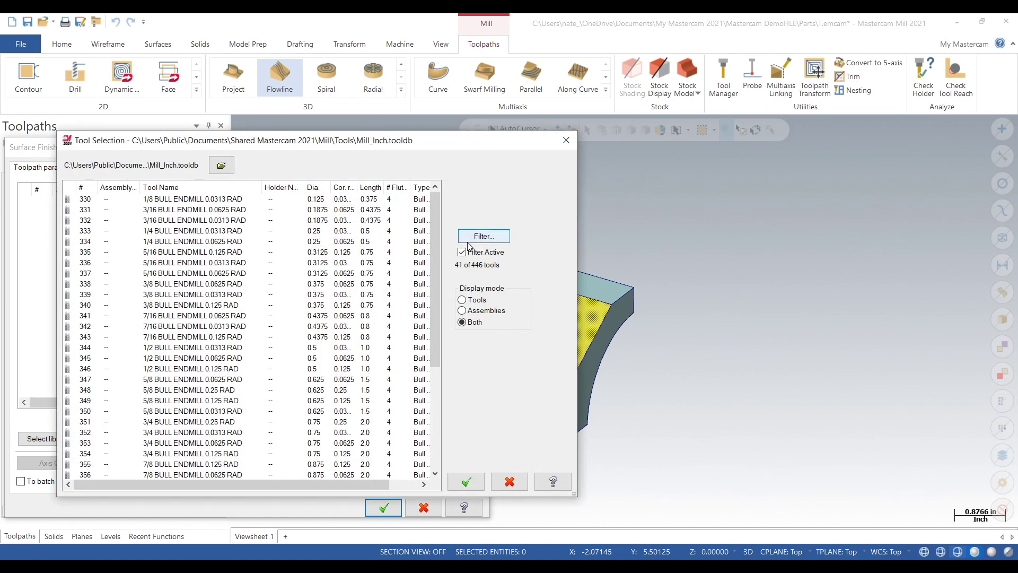
pyautogui.click(481, 236)
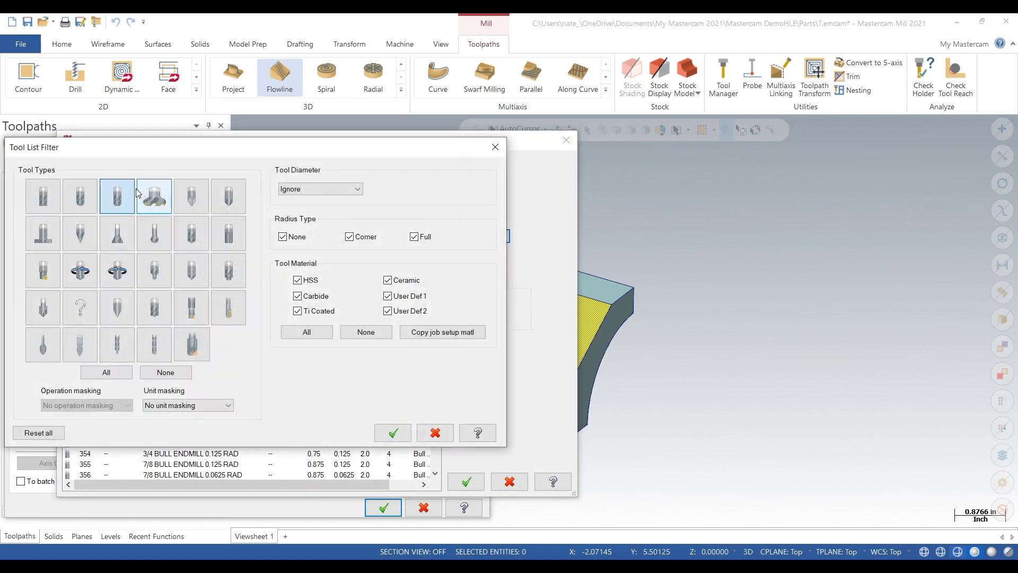
pyautogui.click(73, 200)
pyautogui.click(394, 432)
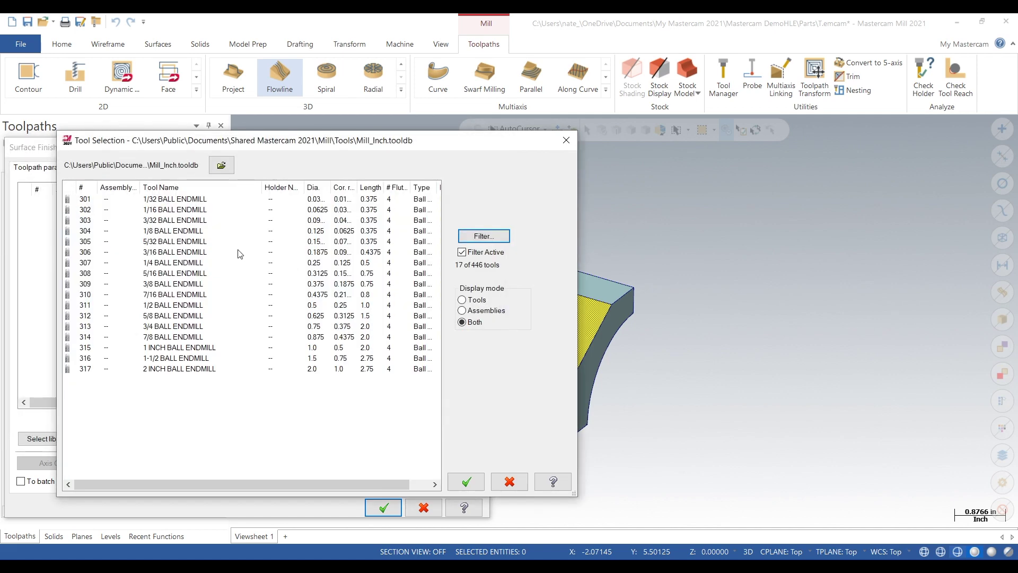
pyautogui.doubleClick(186, 263)
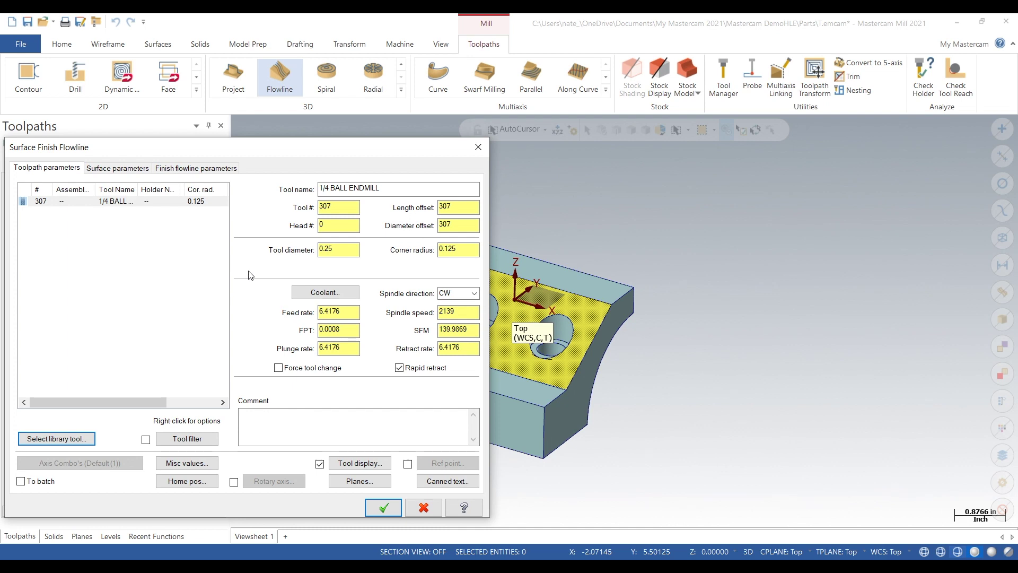
# - Set the ball endmill's tool number, length offset and diameter offset to 1, feed, plunge and retract rates to 30, and spindle speed to 7500
pyautogui.rightClick(87, 205)
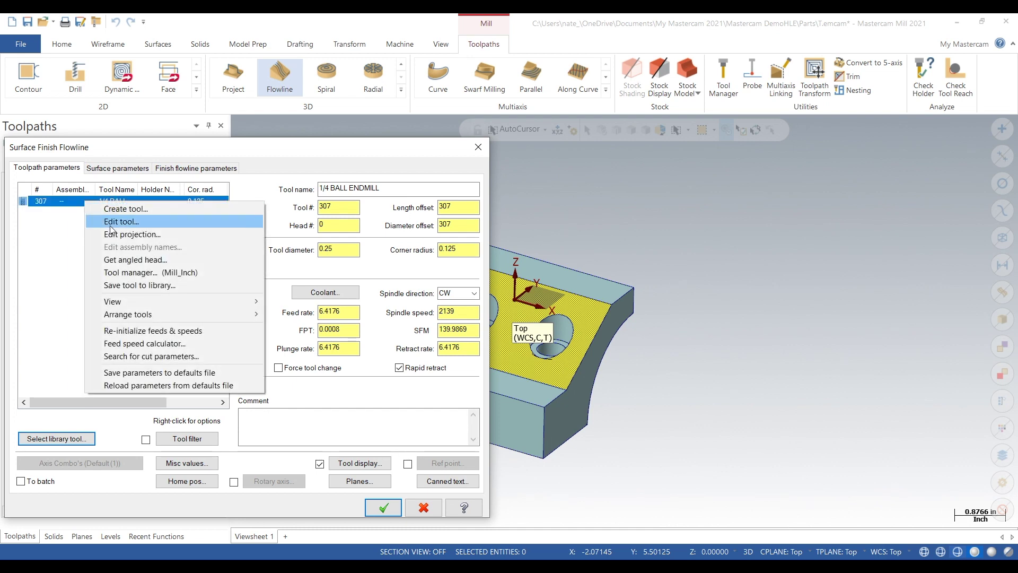
pyautogui.click(108, 221)
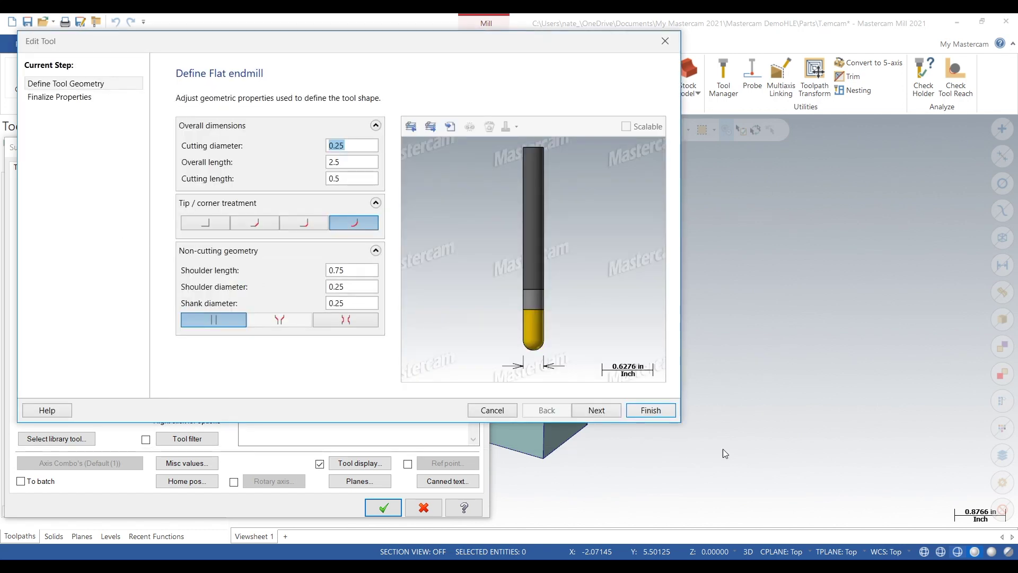
pyautogui.click(596, 410)
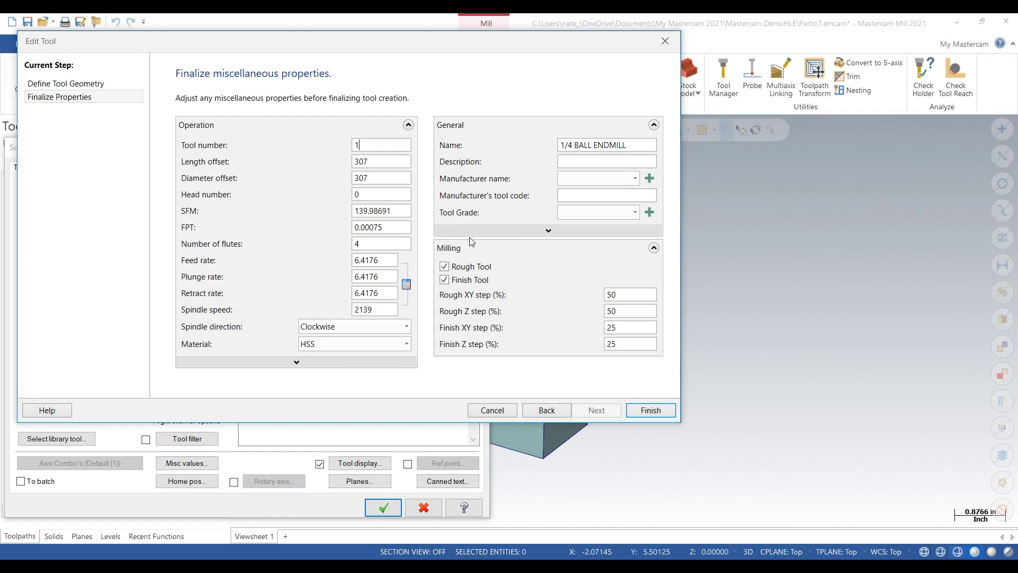
pyautogui.click(391, 227)
pyautogui.press('Tab')
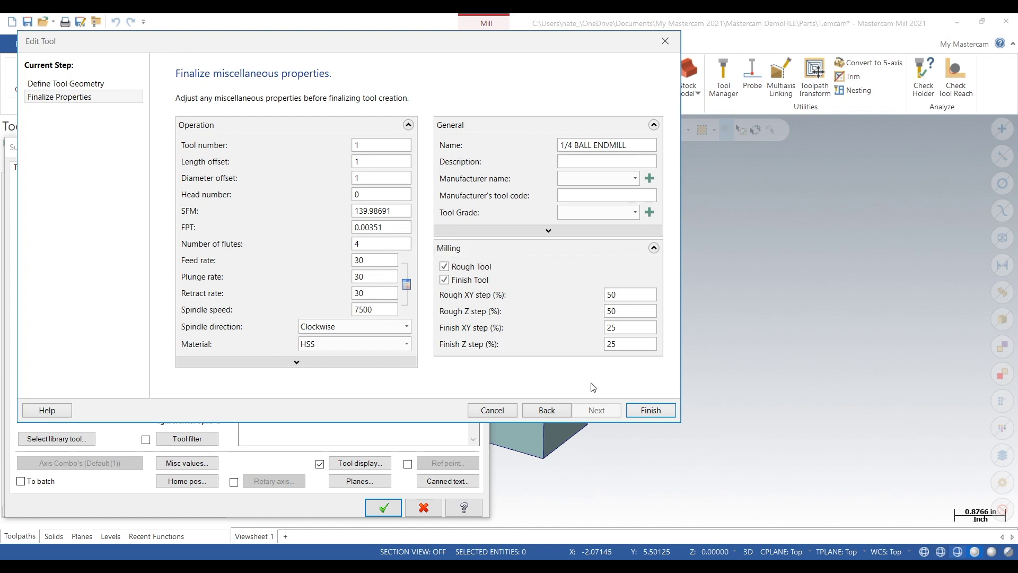
pyautogui.click(655, 414)
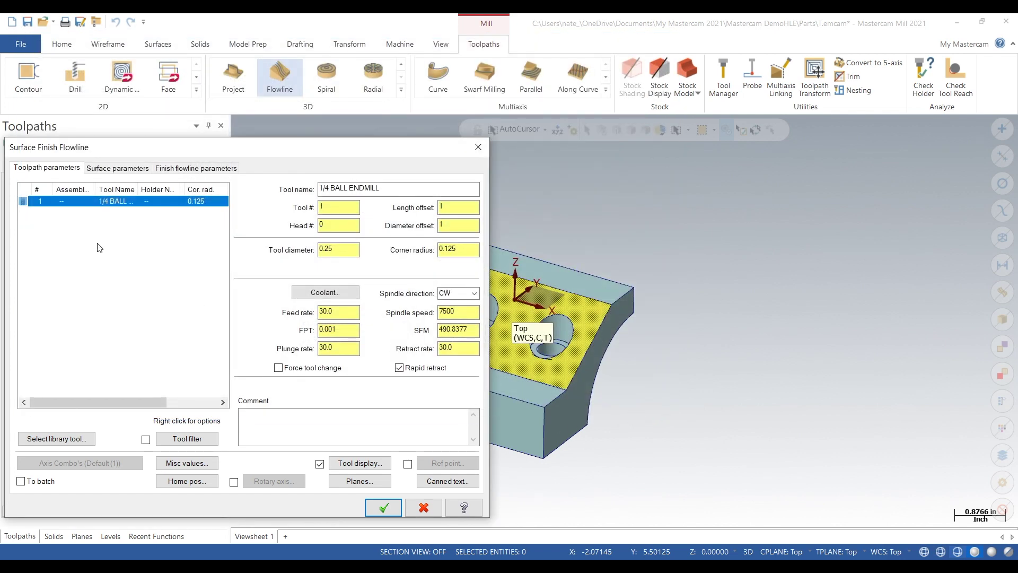
# - Set the flowline stepover control to a distance of 0.003 and generate the toolpath
pyautogui.click(117, 167)
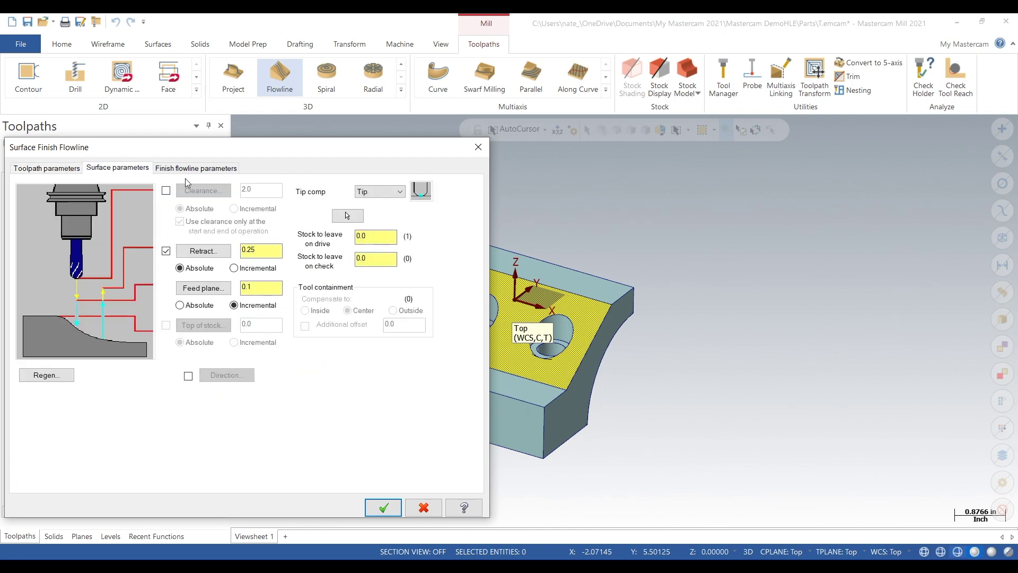
pyautogui.click(187, 170)
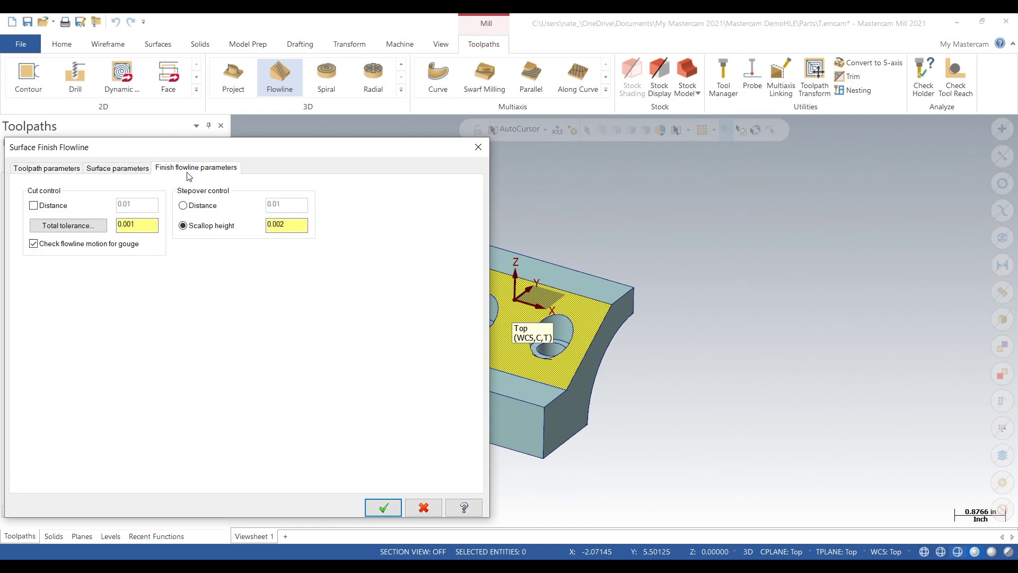
pyautogui.click(183, 206)
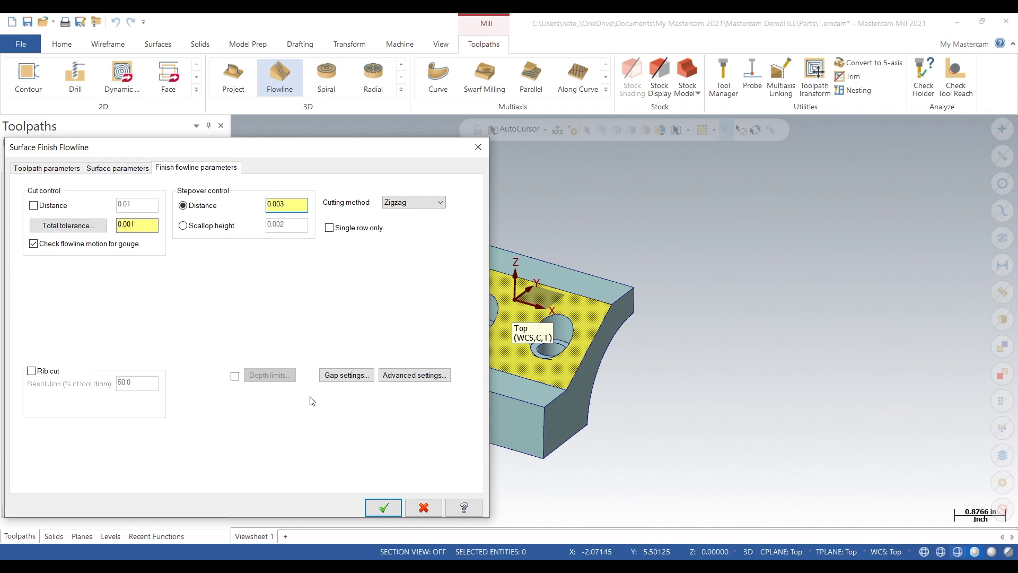
pyautogui.click(383, 510)
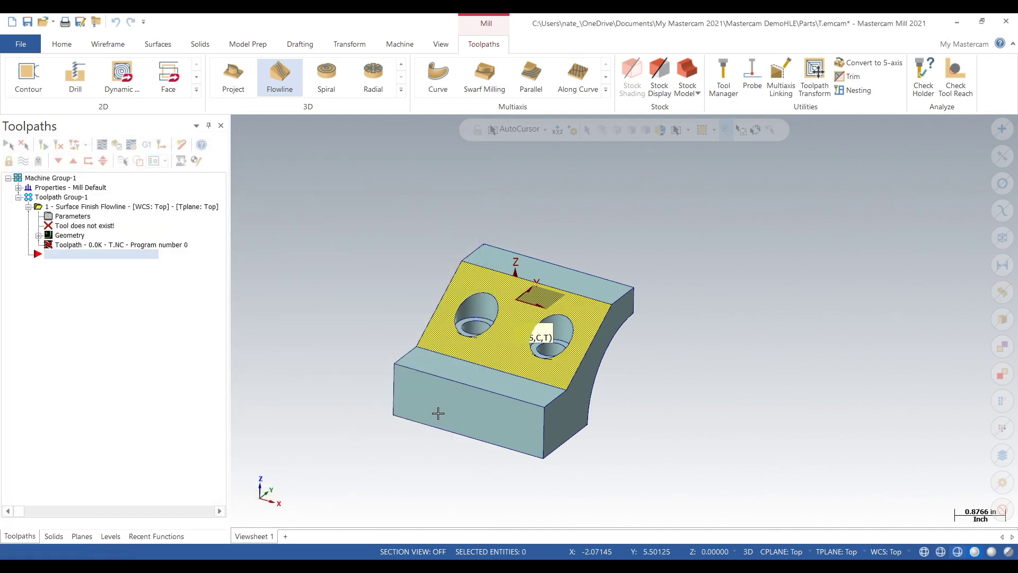
# - Backplot the flowline toolpath and examine from the side how the tool moves over the two holes
pyautogui.scroll(3, 443, 312)
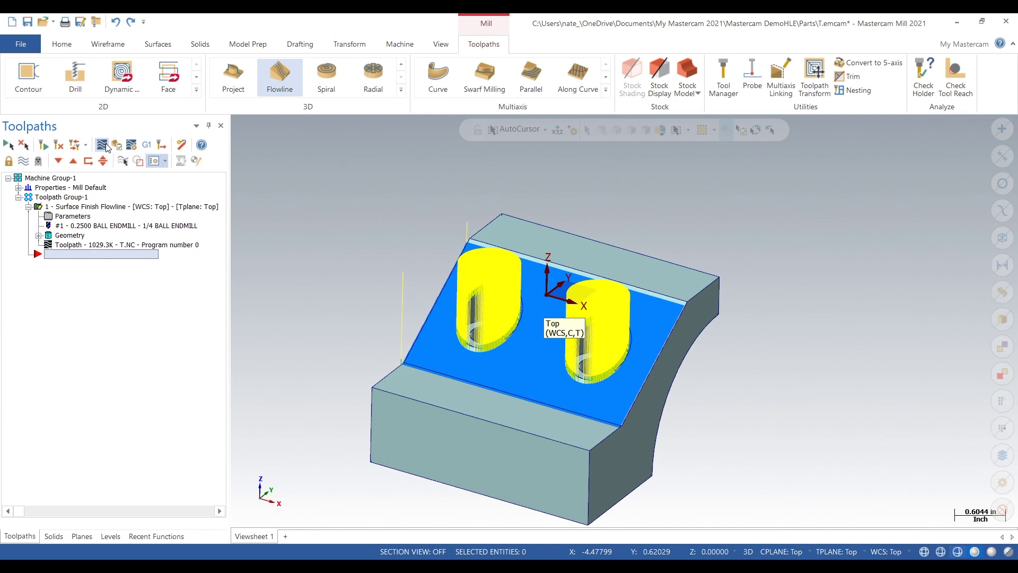
pyautogui.click(105, 147)
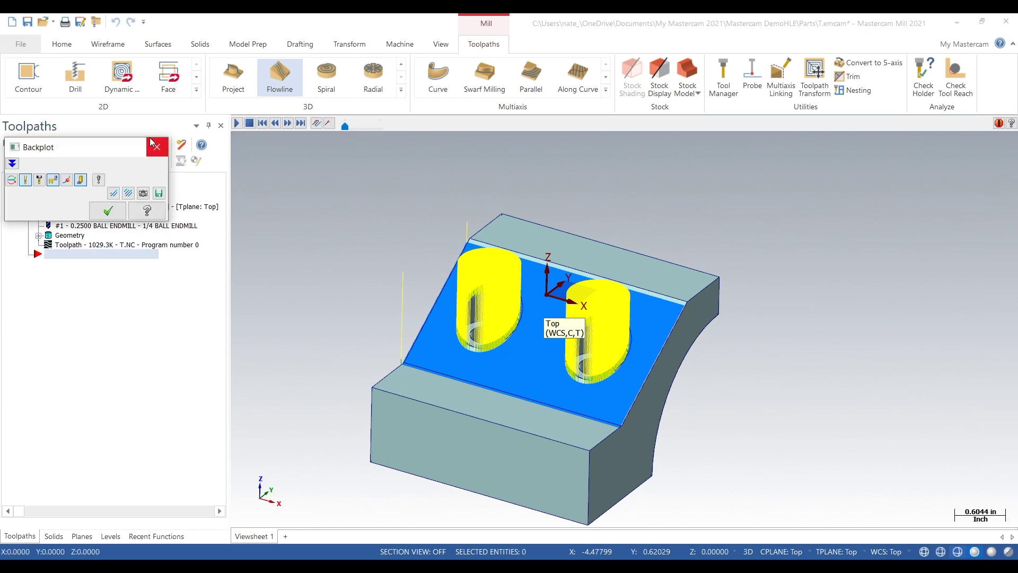
pyautogui.click(236, 123)
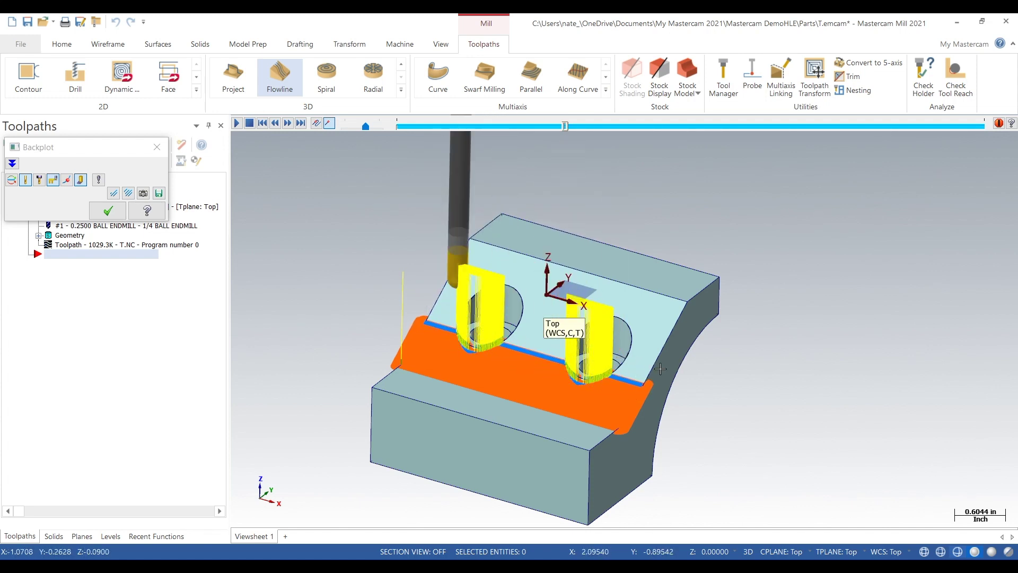
pyautogui.hotkey('alt', '5')
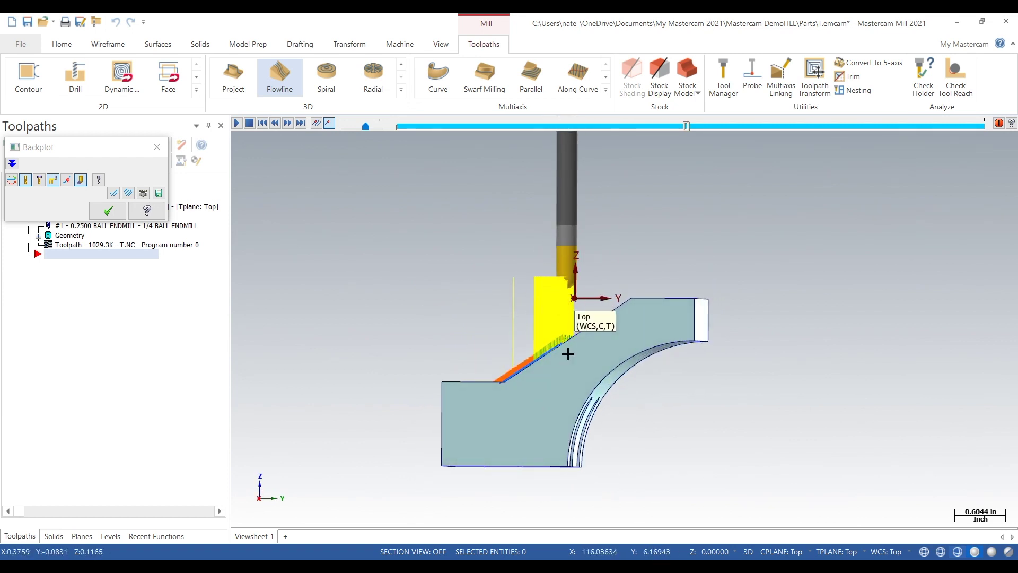
pyautogui.click(157, 147)
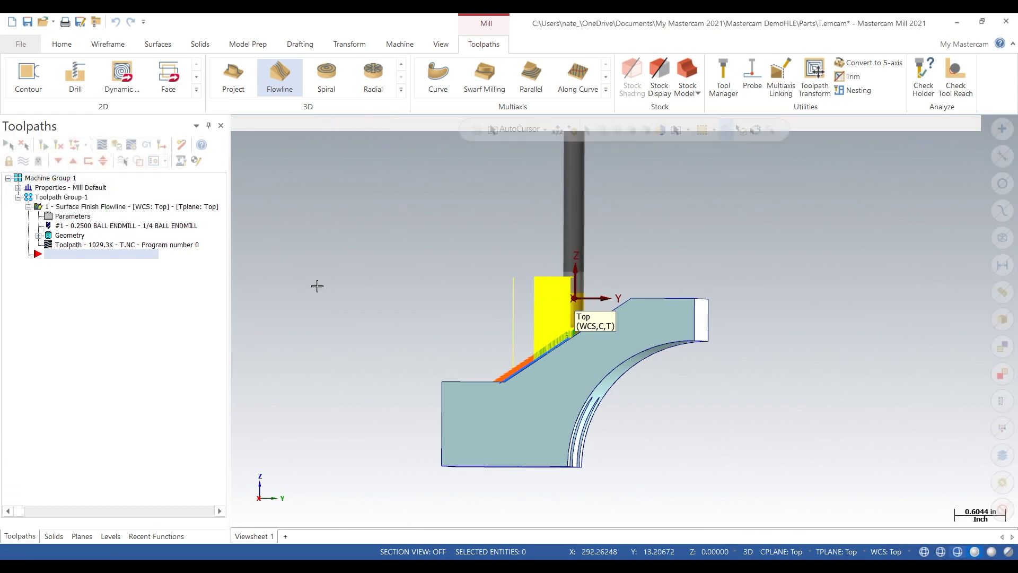
# - Remove the drive surface from the flowline toolpath's geometry
pyautogui.rightClick(408, 340)
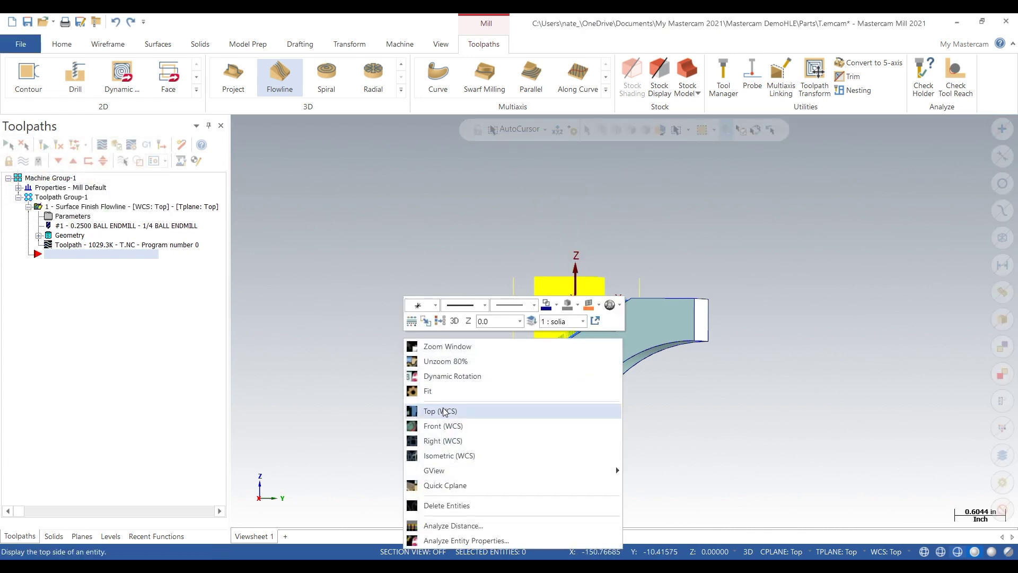
pyautogui.click(443, 409)
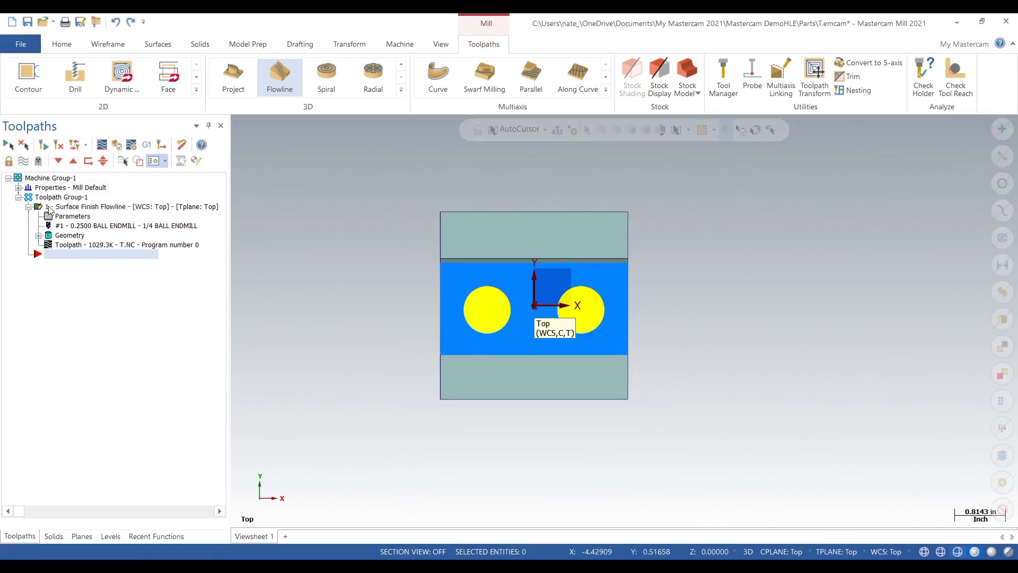
pyautogui.click(67, 236)
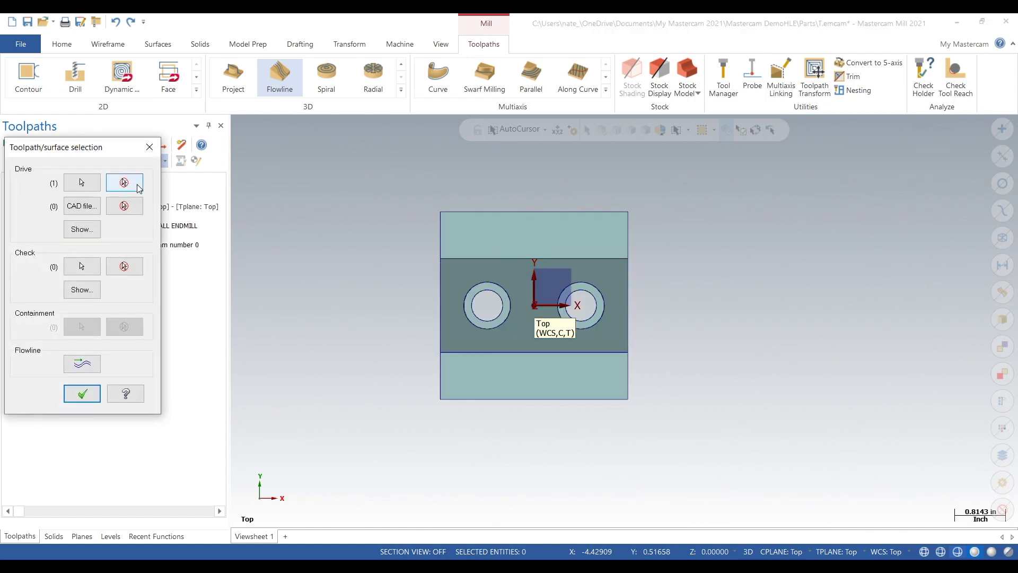
pyautogui.click(149, 148)
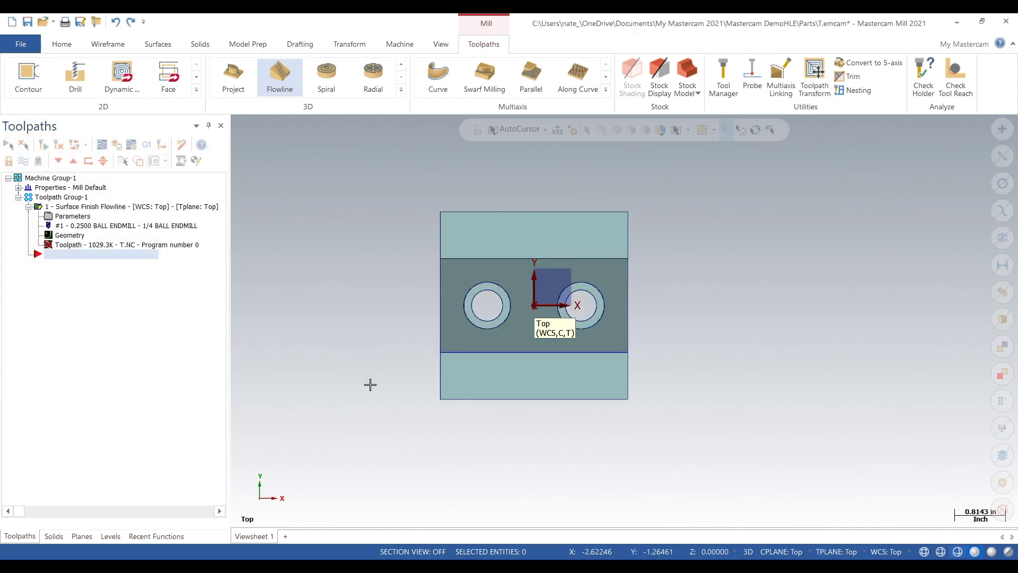
# - Create a flat boundary surface from the chain of four outer edges of the angled face, covering both holes
pyautogui.moveTo(370, 384); pyautogui.dragTo(310, 323, button='middle')
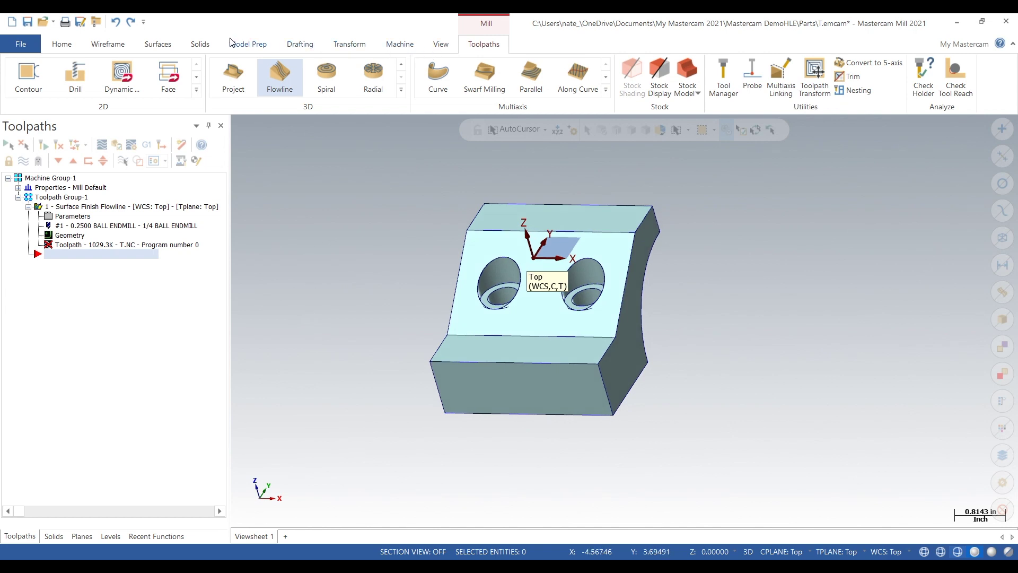
pyautogui.click(162, 44)
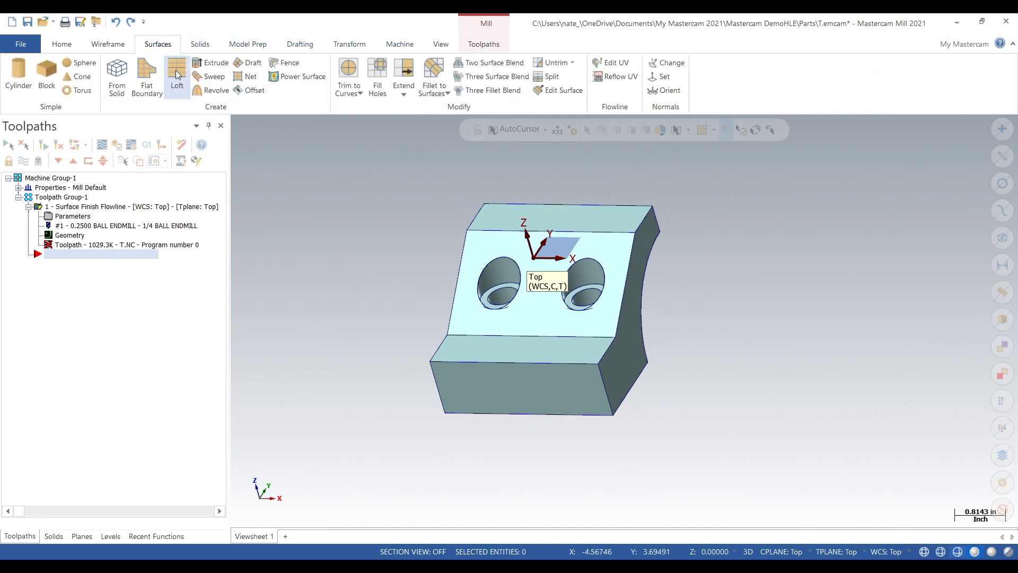
pyautogui.click(149, 78)
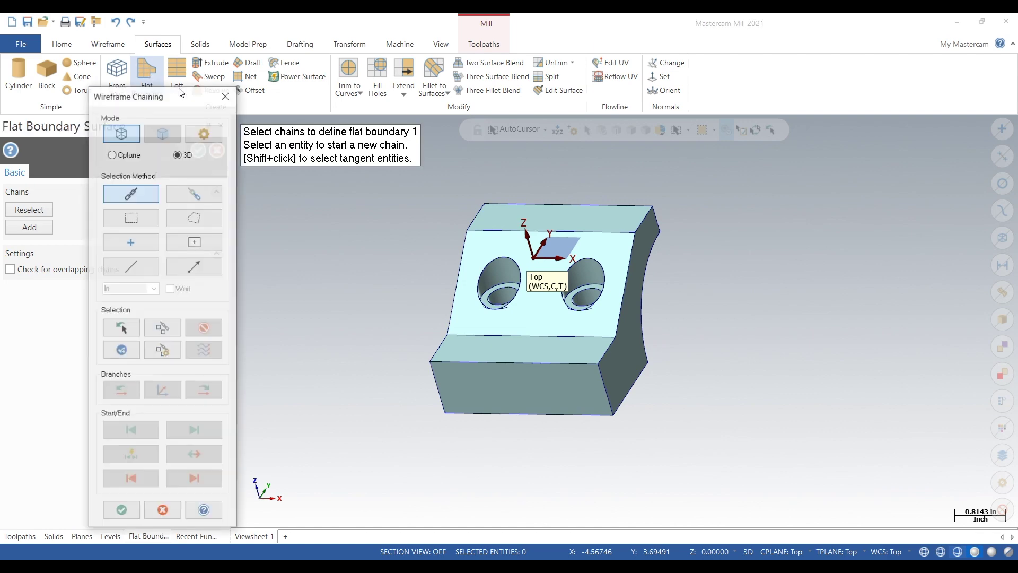
pyautogui.click(508, 232)
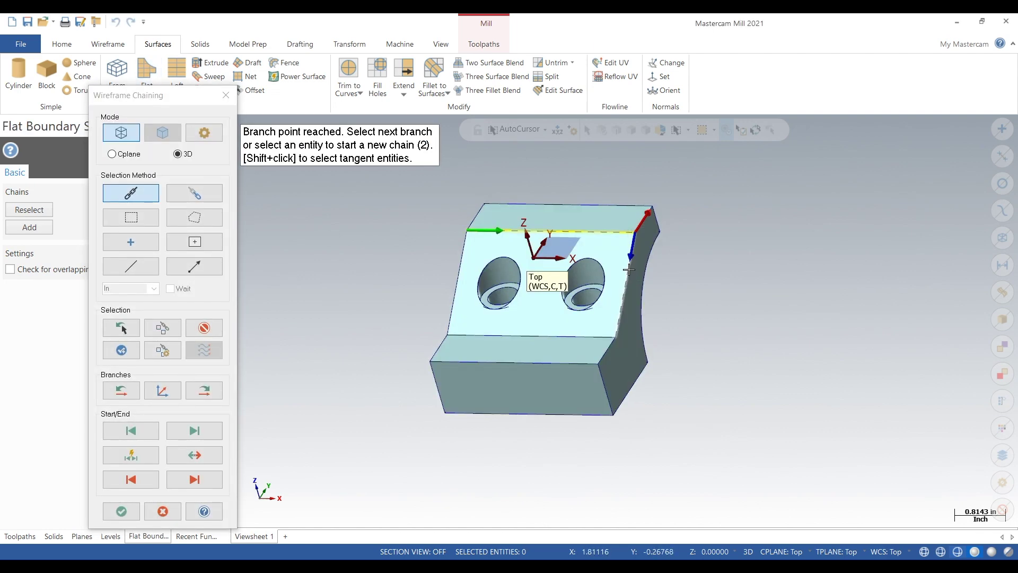
pyautogui.click(558, 336)
pyautogui.click(459, 295)
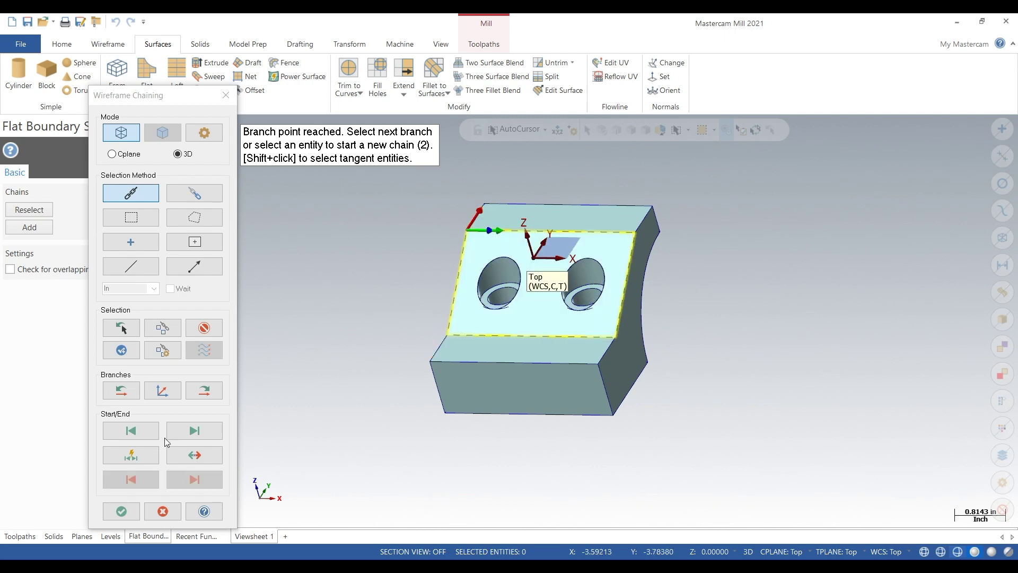
pyautogui.click(121, 511)
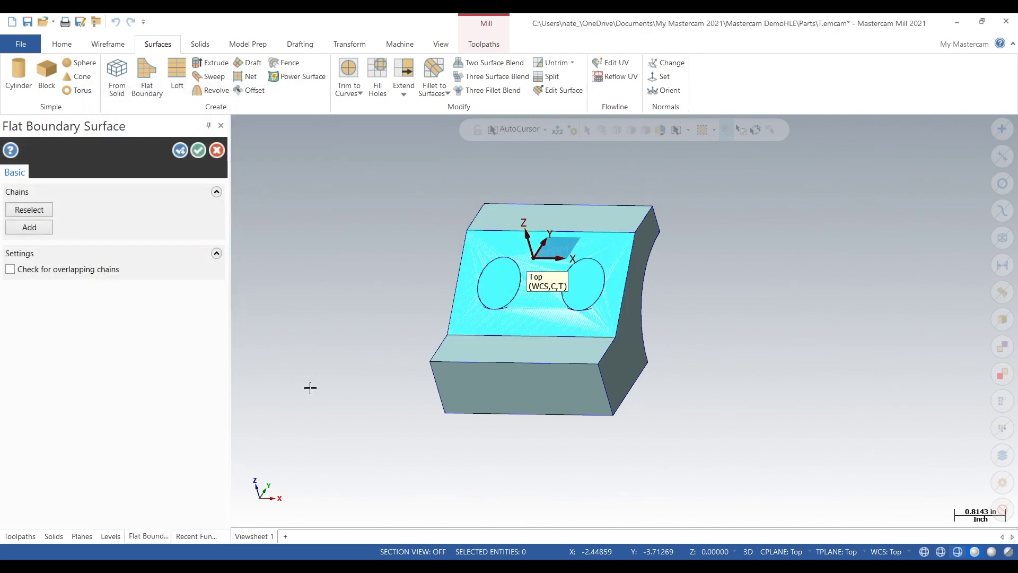
pyautogui.click(199, 151)
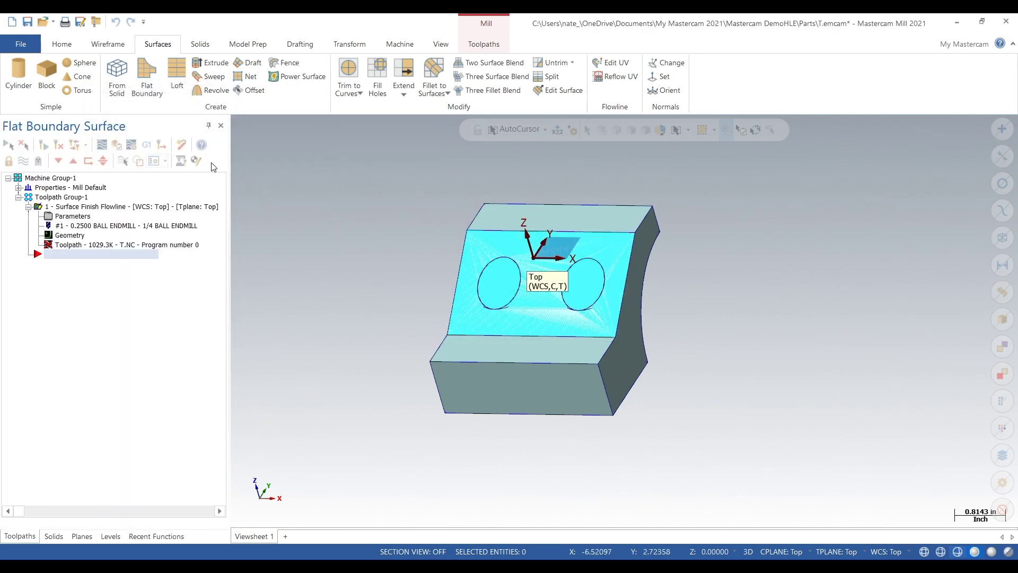
# - Assign the new flat boundary surface as the drive surface in the flowline toolpath's geometry
pyautogui.click(73, 237)
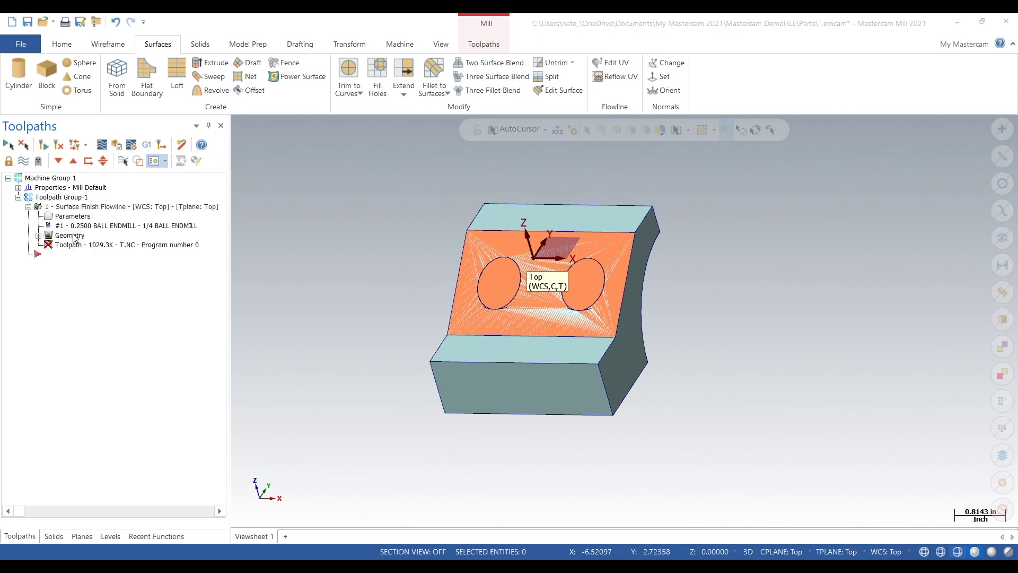
pyautogui.click(82, 183)
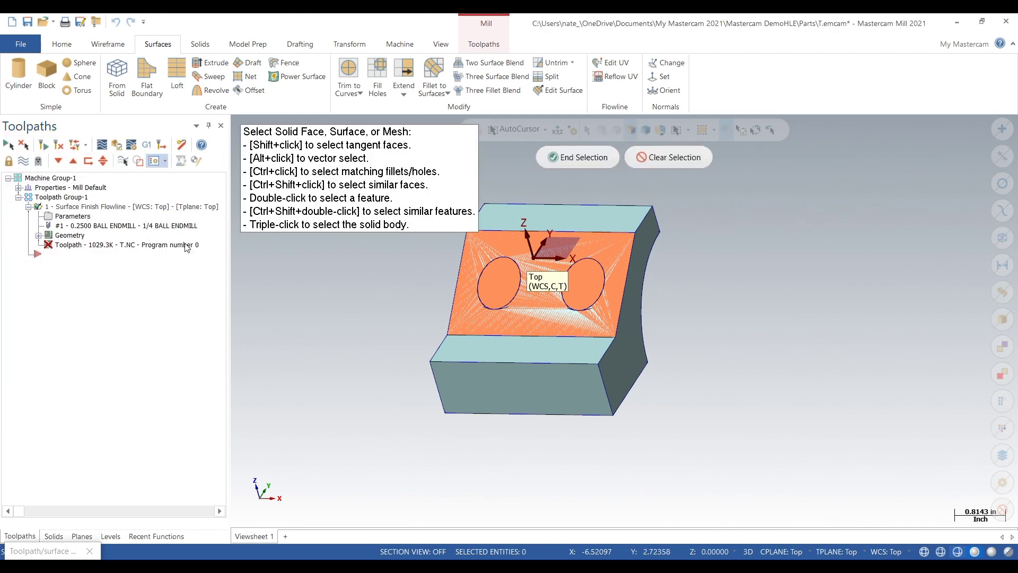
pyautogui.click(502, 284)
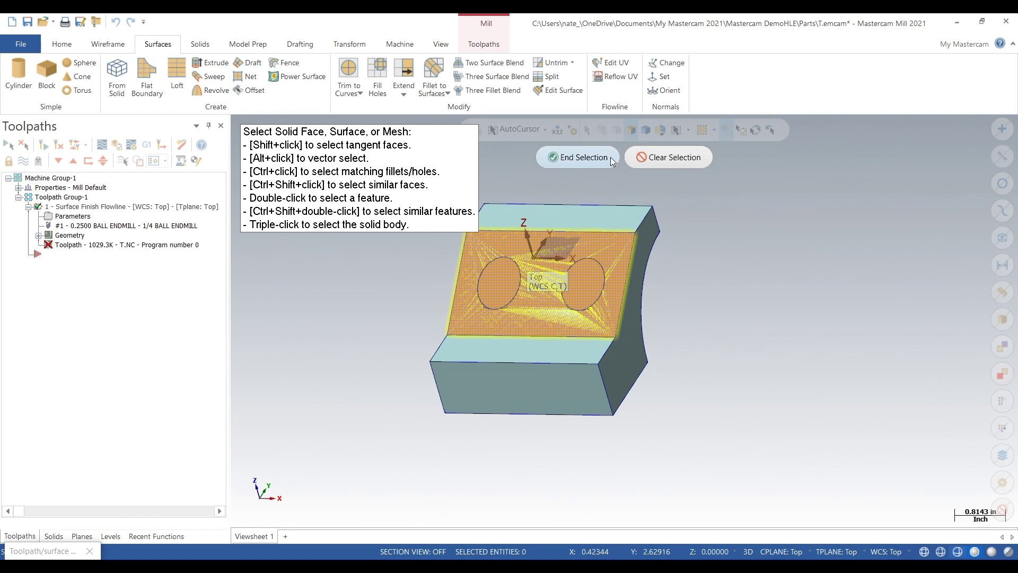
pyautogui.click(578, 157)
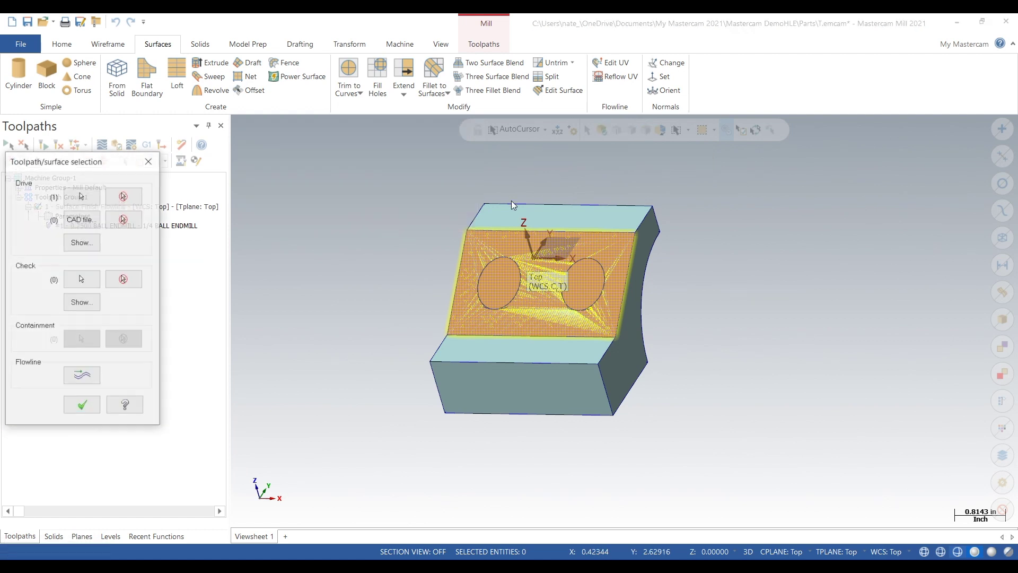
# - Flip the cut direction in the flowline data, accept the surface selection and regenerate the toolpath
pyautogui.click(81, 363)
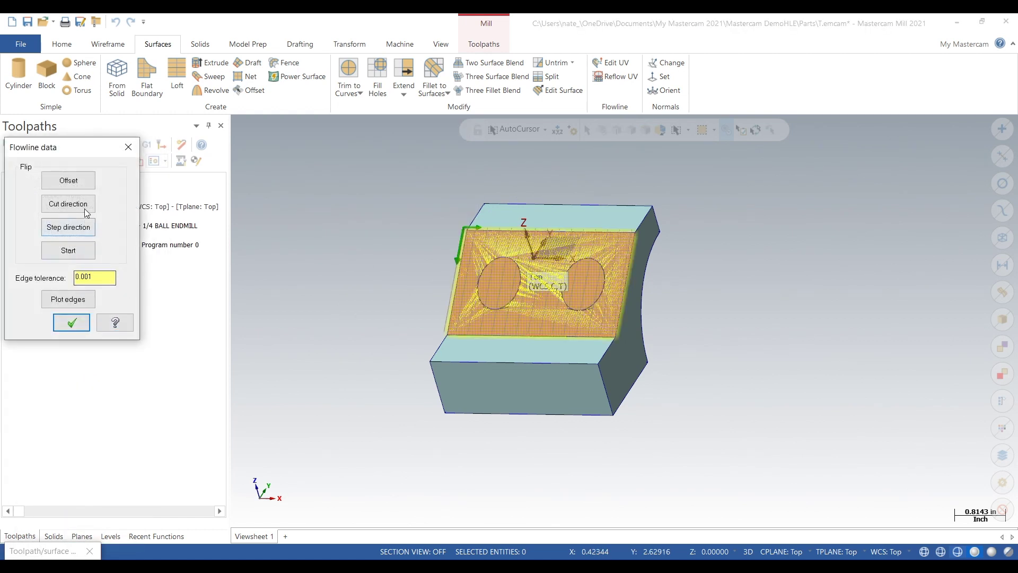
pyautogui.click(85, 207)
pyautogui.click(79, 321)
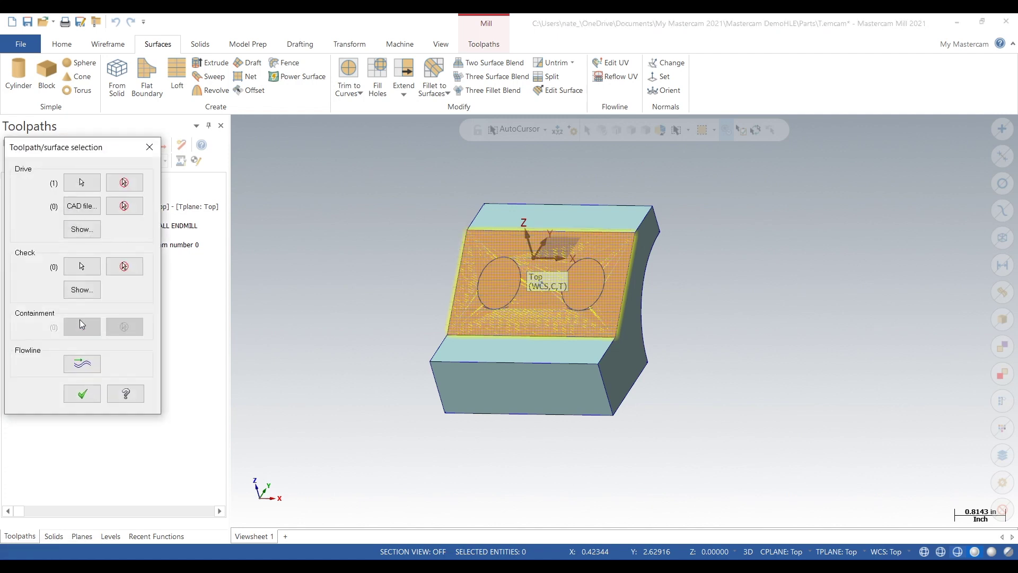
pyautogui.click(86, 395)
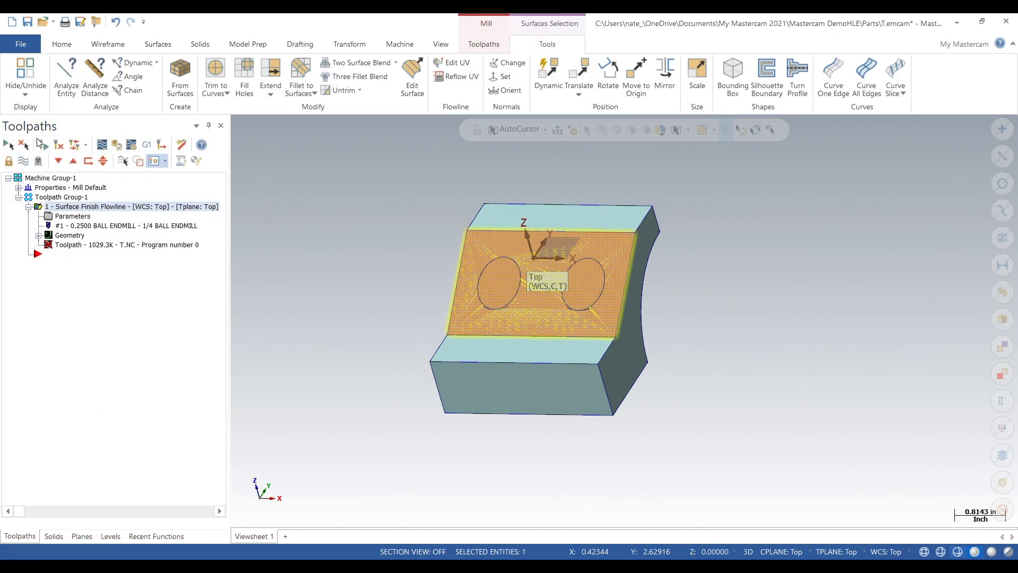
pyautogui.click(43, 147)
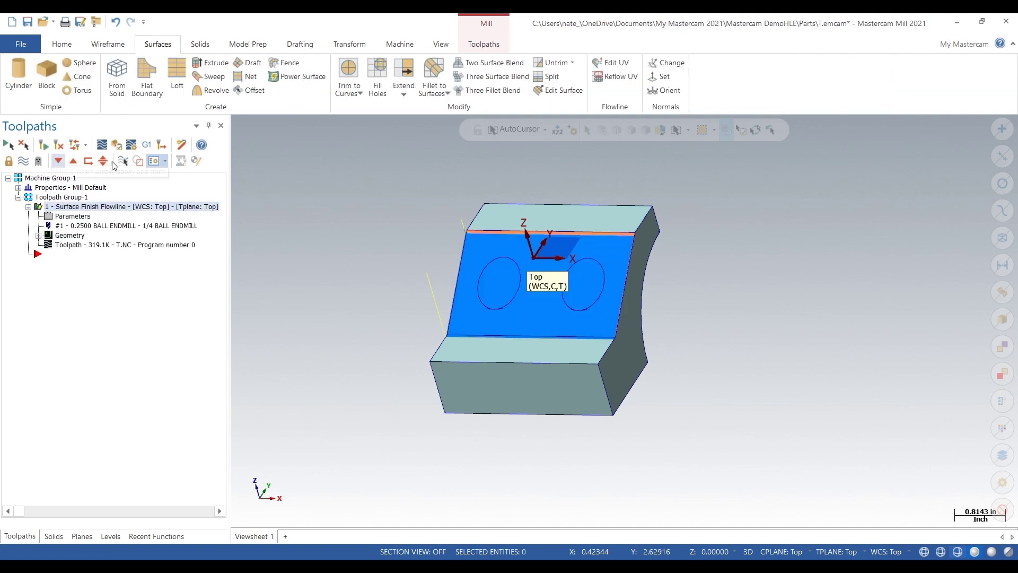
# - Backplot the regenerated flowline toolpath and examine from several angles how the tool passes over the covered holes
pyautogui.moveTo(882, 432); pyautogui.dragTo(700, 387, button='middle')
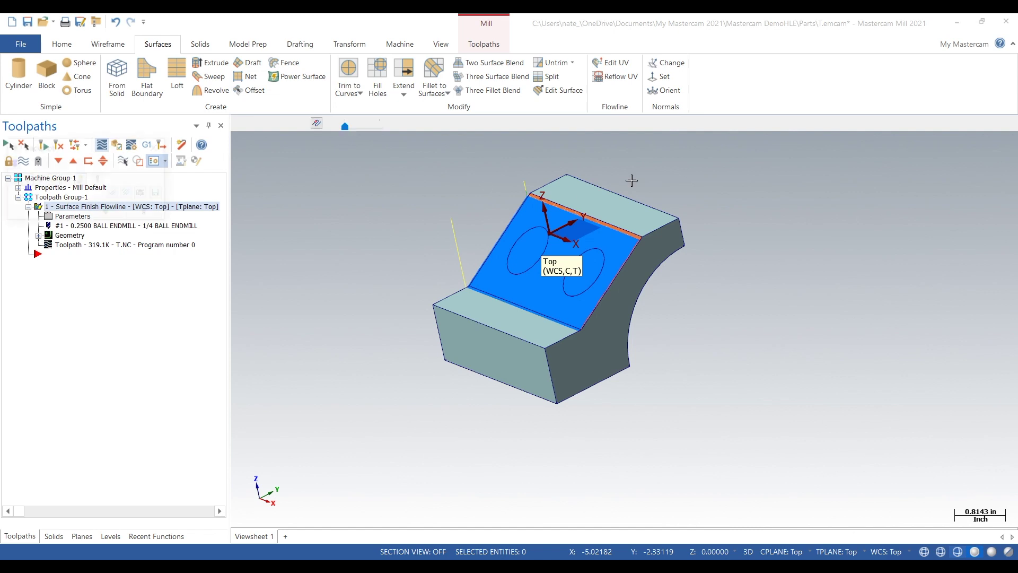
pyautogui.hotkey('alt', 'b')
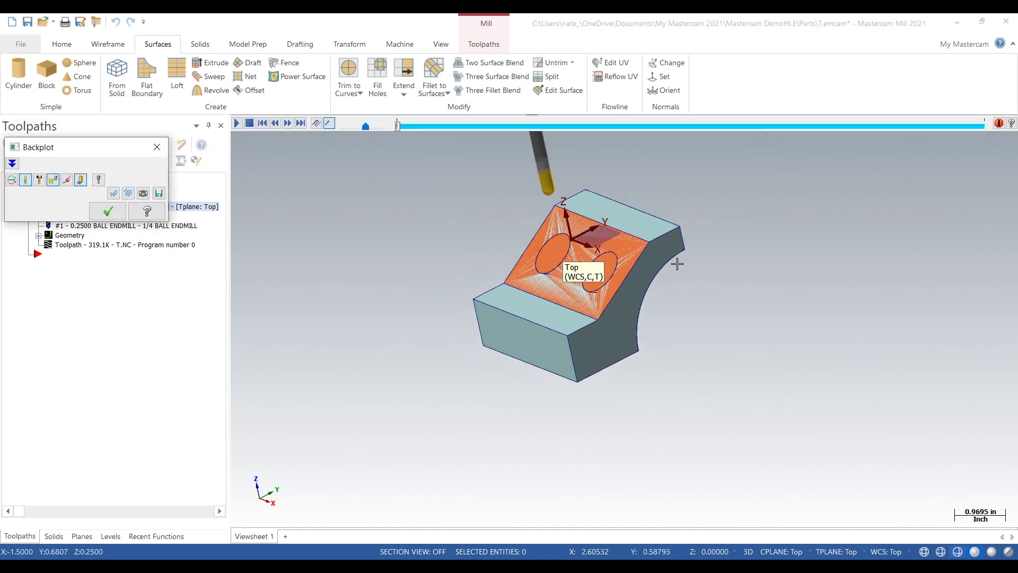
pyautogui.scroll(2, 659, 200)
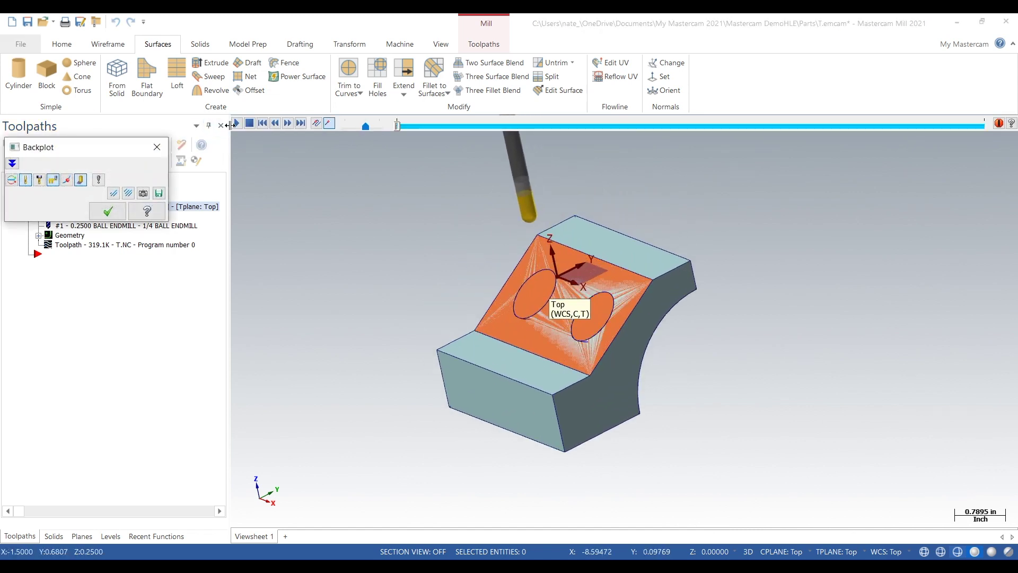
pyautogui.click(238, 123)
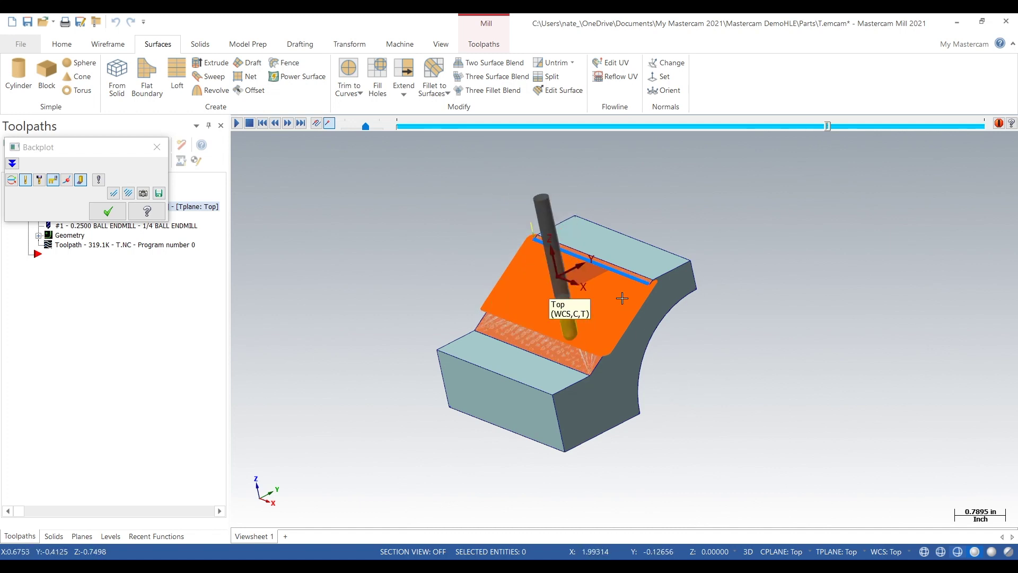
pyautogui.moveTo(622, 298); pyautogui.dragTo(574, 190, button='middle')
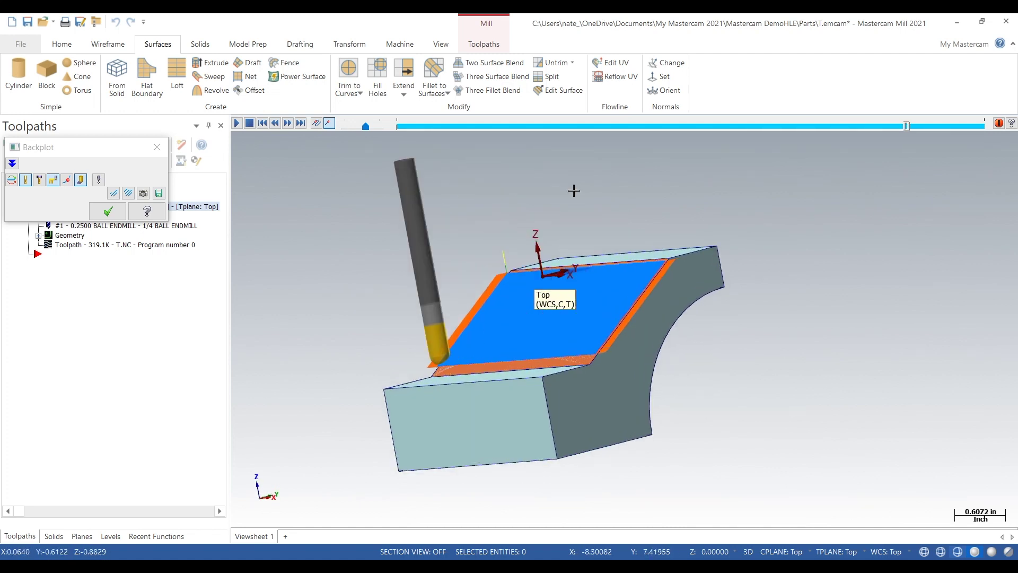
pyautogui.click(108, 212)
pyautogui.moveTo(450, 452); pyautogui.dragTo(346, 442, button='middle')
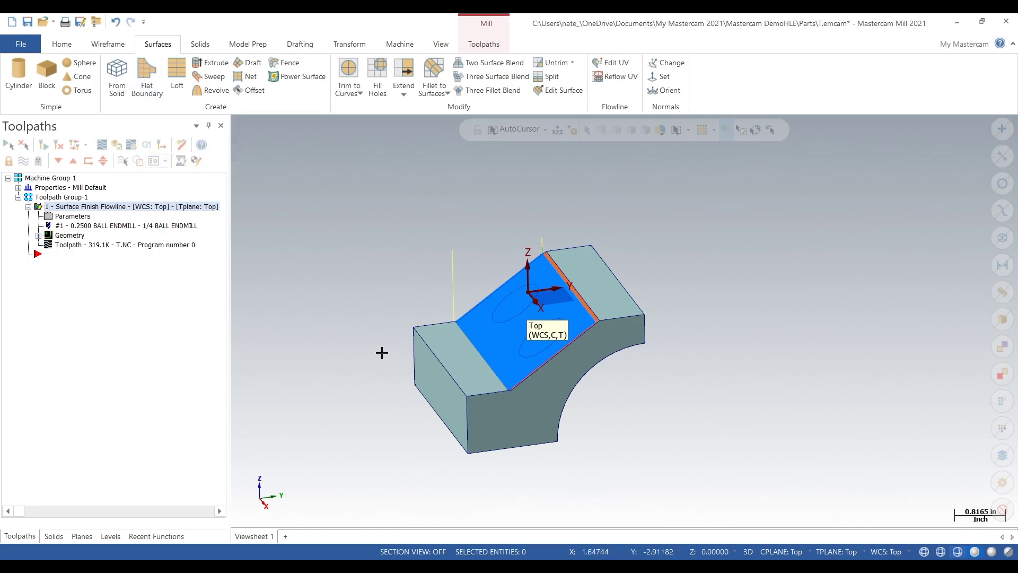
pyautogui.scroll(3, 451, 321)
pyautogui.scroll(-3, 477, 313)
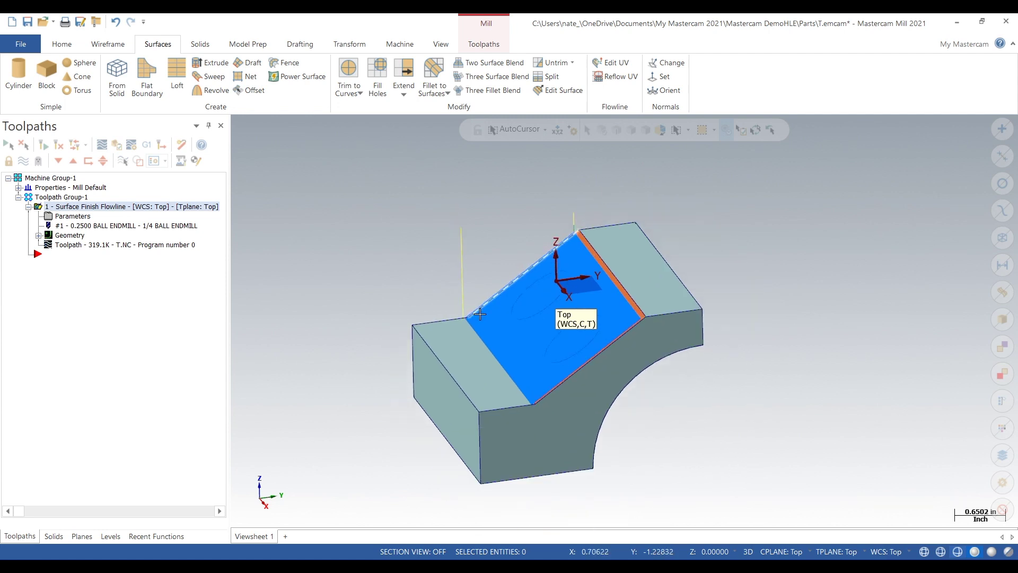